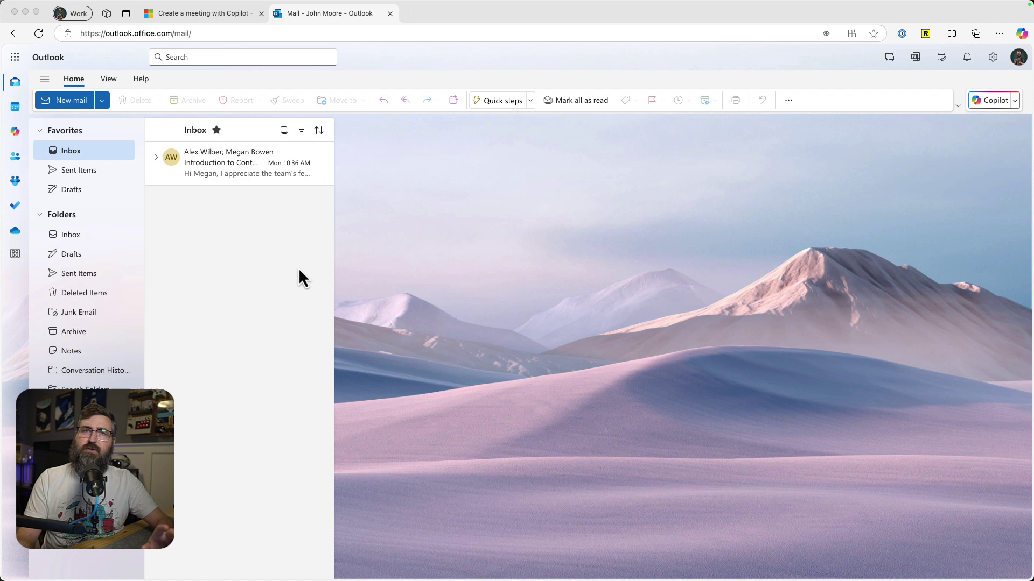
# Step: Use Copilot's Schedule prompt to request a meeting with the chosen colleague about the Q3 results
pyautogui.click(993, 107)
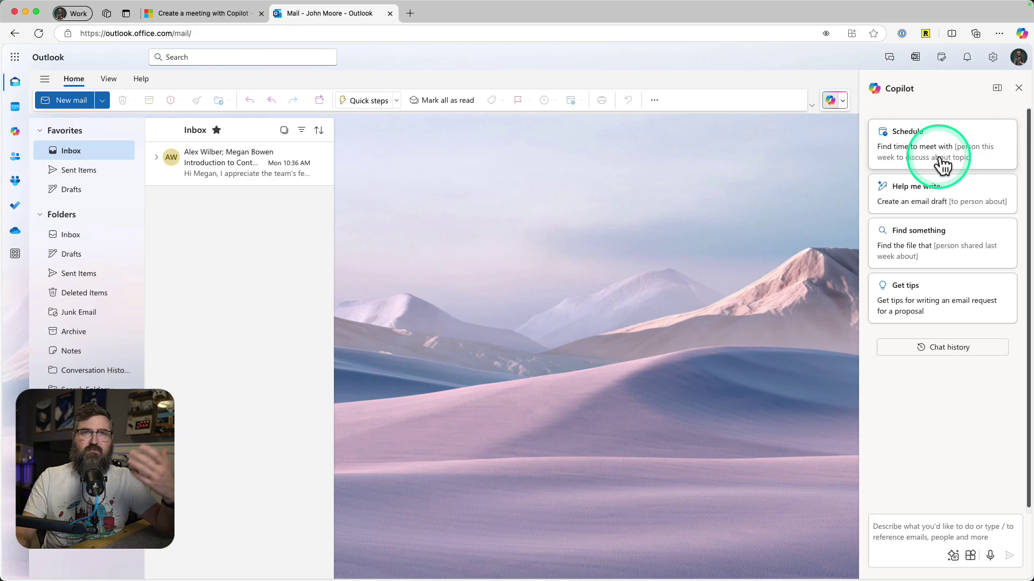
pyautogui.click(941, 157)
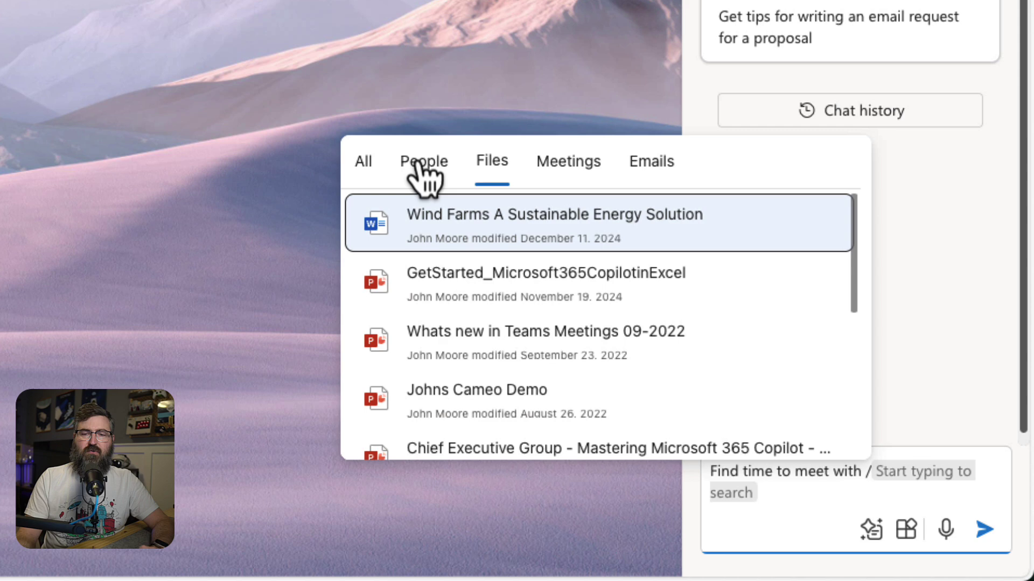
pyautogui.click(417, 161)
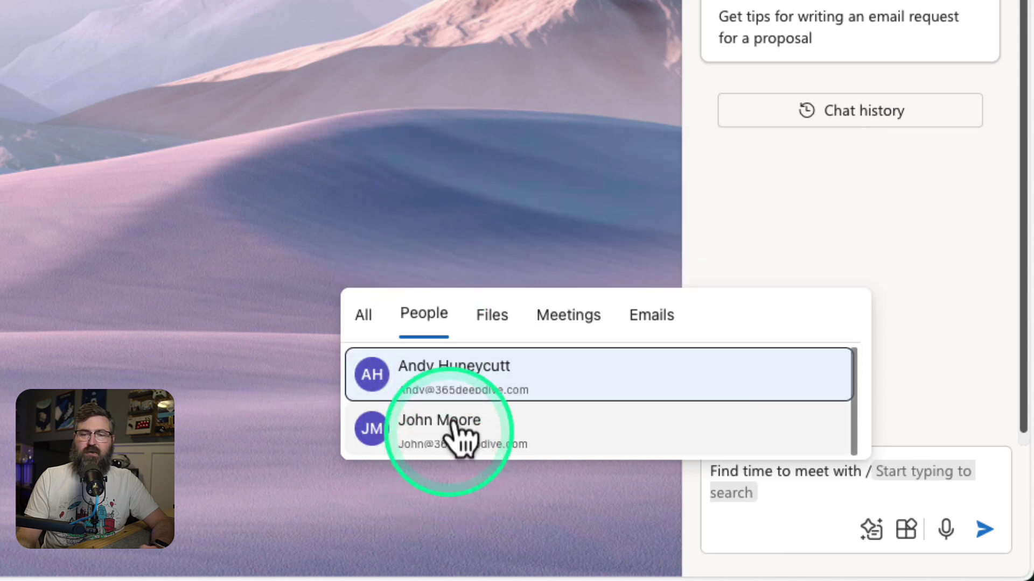
pyautogui.click(432, 369)
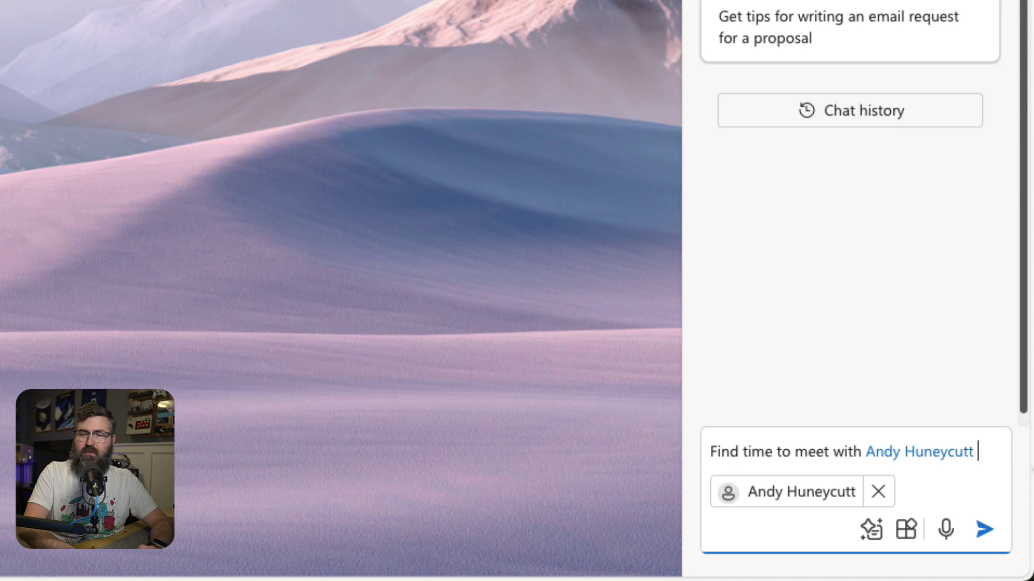
pyautogui.write('about the Q3')
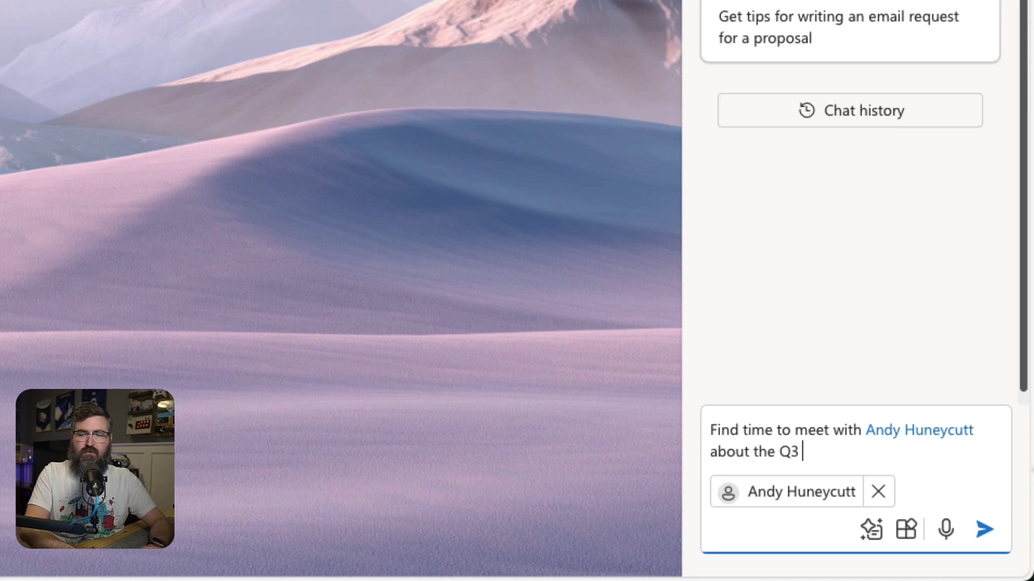
pyautogui.write('ults')
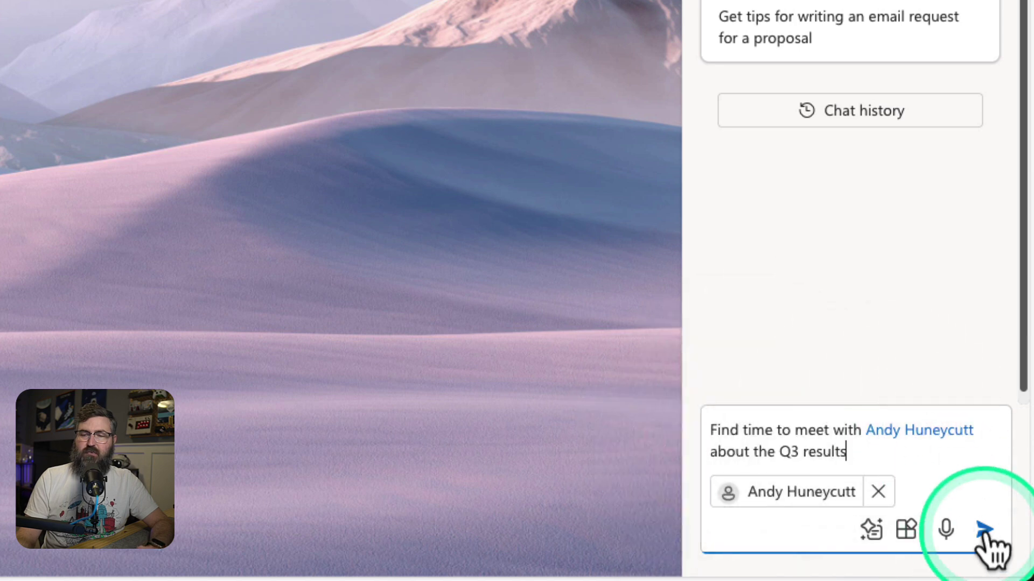
pyautogui.click(984, 530)
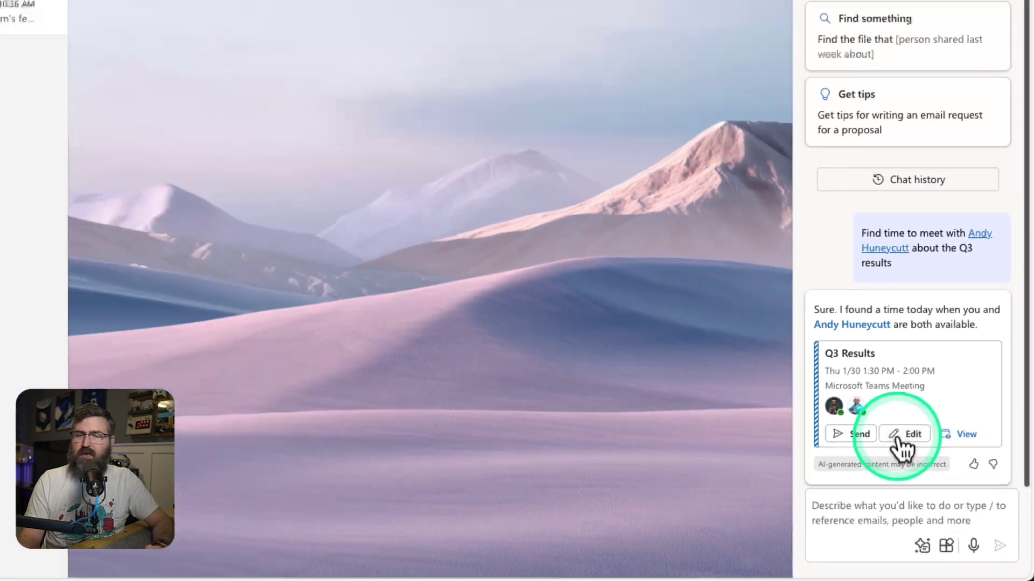
# Step: Edit Copilot's proposed Q3 Results Teams meeting for today, 1:30–2:00 PM
pyautogui.click(904, 435)
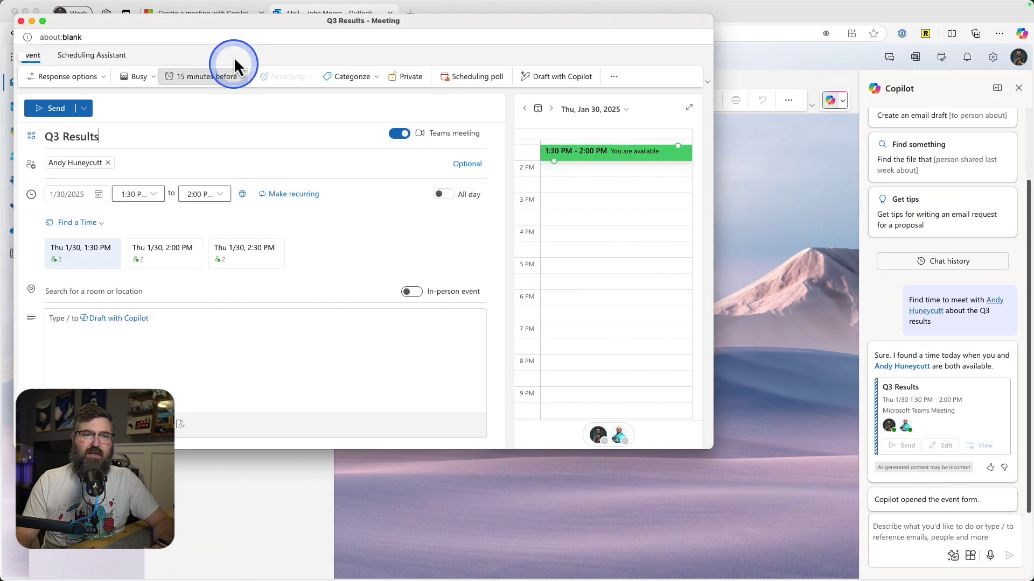
# Step: Move the Q3 Results form down and right, then select its 1:30–2:00 PM calendar block
pyautogui.moveTo(260, 21); pyautogui.dragTo(427, 86)
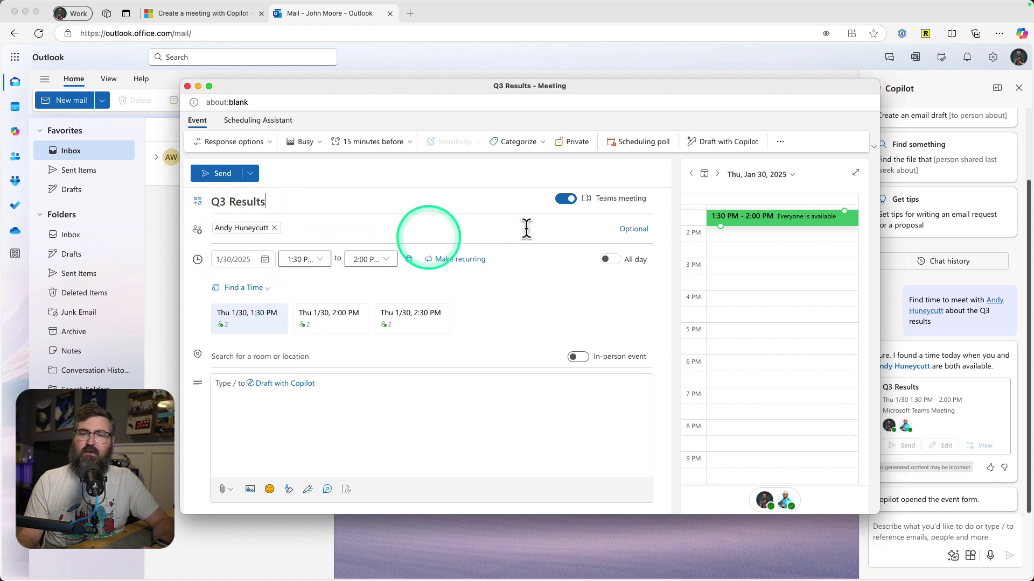
pyautogui.click(711, 221)
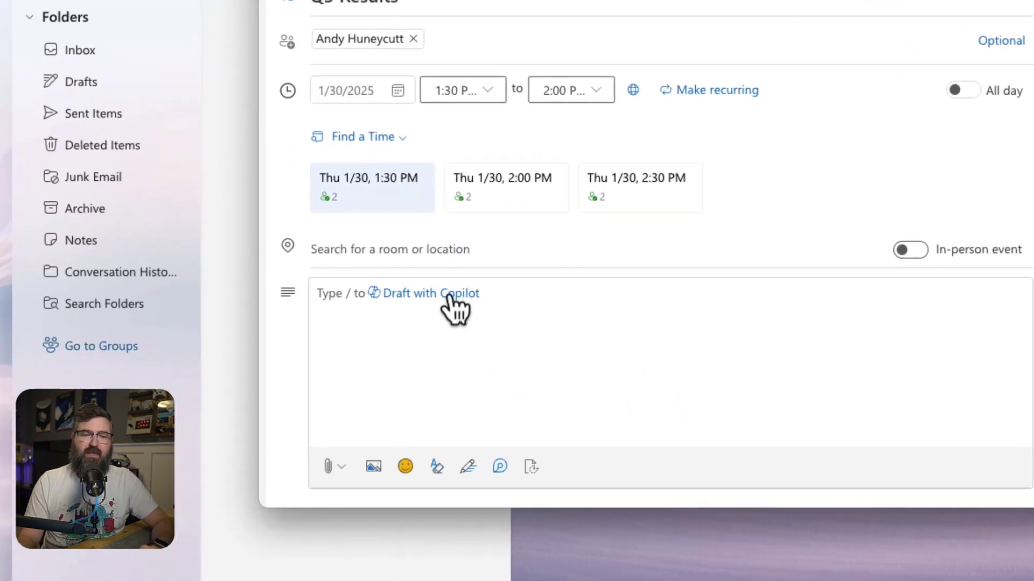
# Step: Have Copilot draft the Q3 Results description and four-item agenda from the typed purpose, and keep it
pyautogui.click(297, 384)
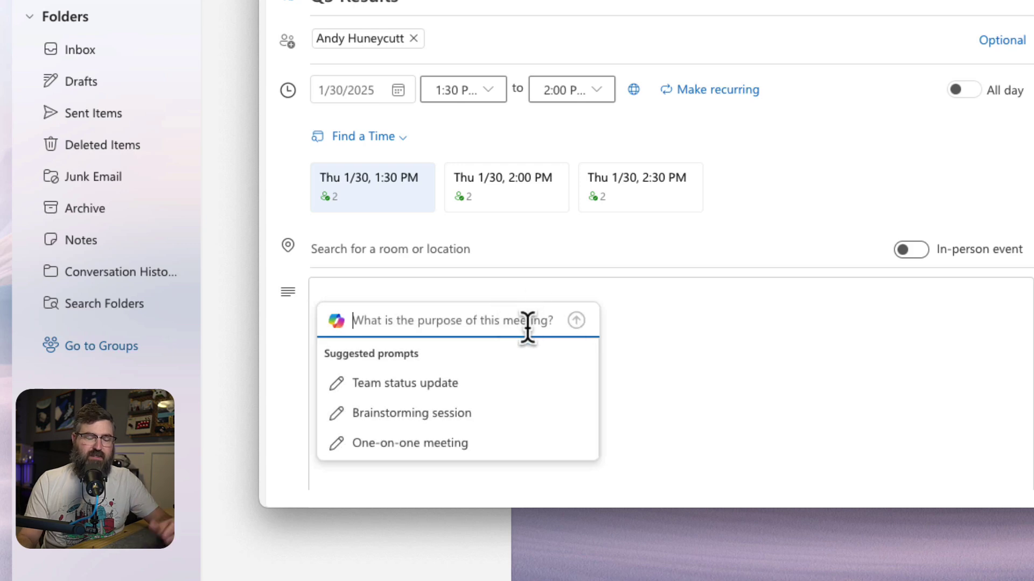
pyautogui.write('talking about q3 results and other')
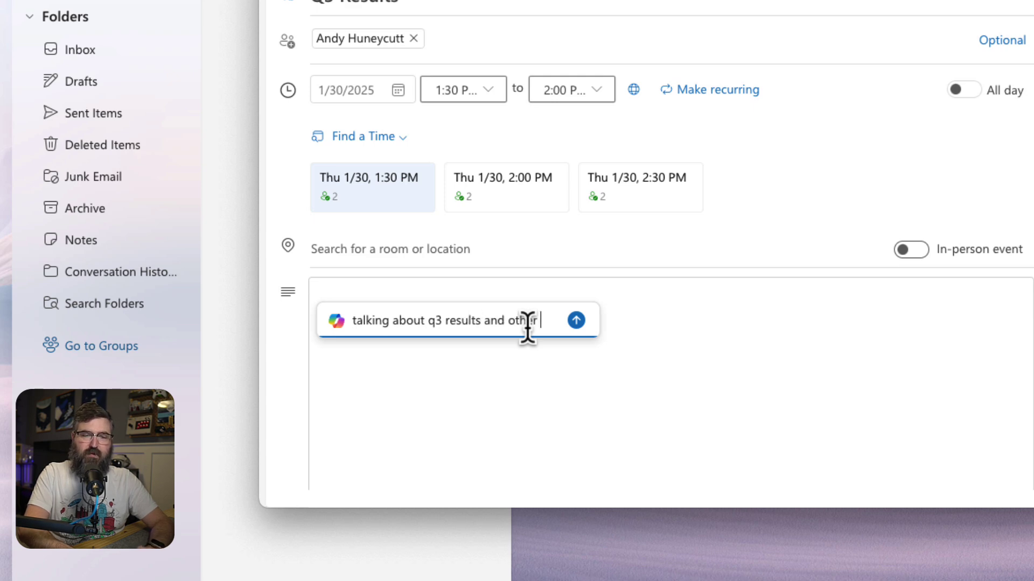
pyautogui.write('p of mind issues')
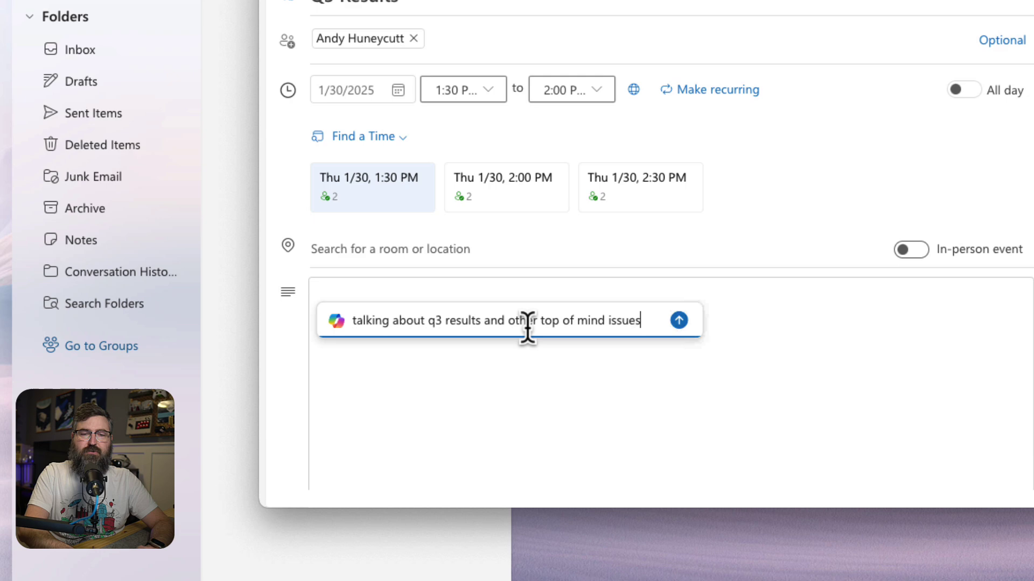
pyautogui.press('Return')
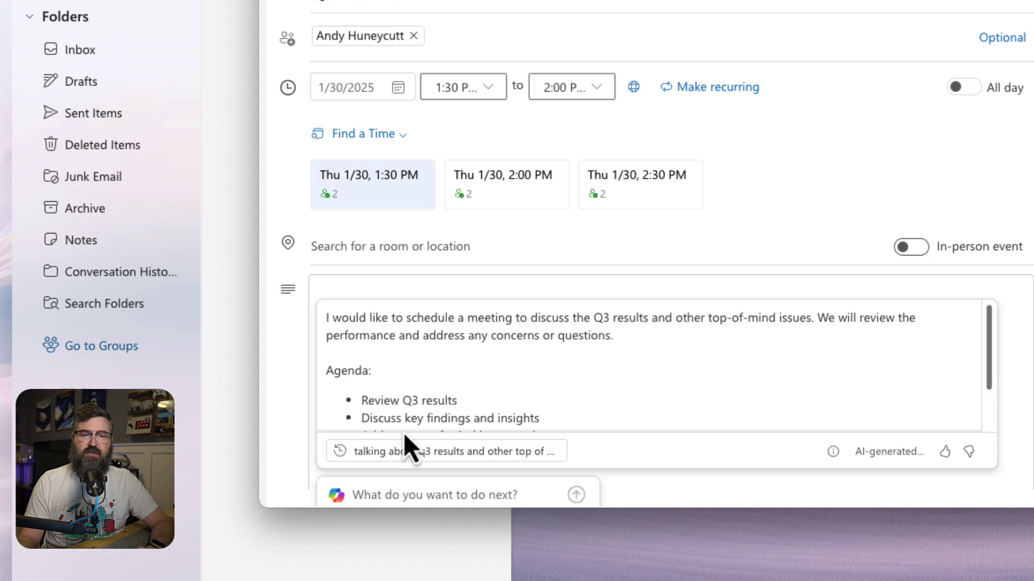
pyautogui.scroll(-1, 580, 355)
pyautogui.scroll(-2, 579, 352)
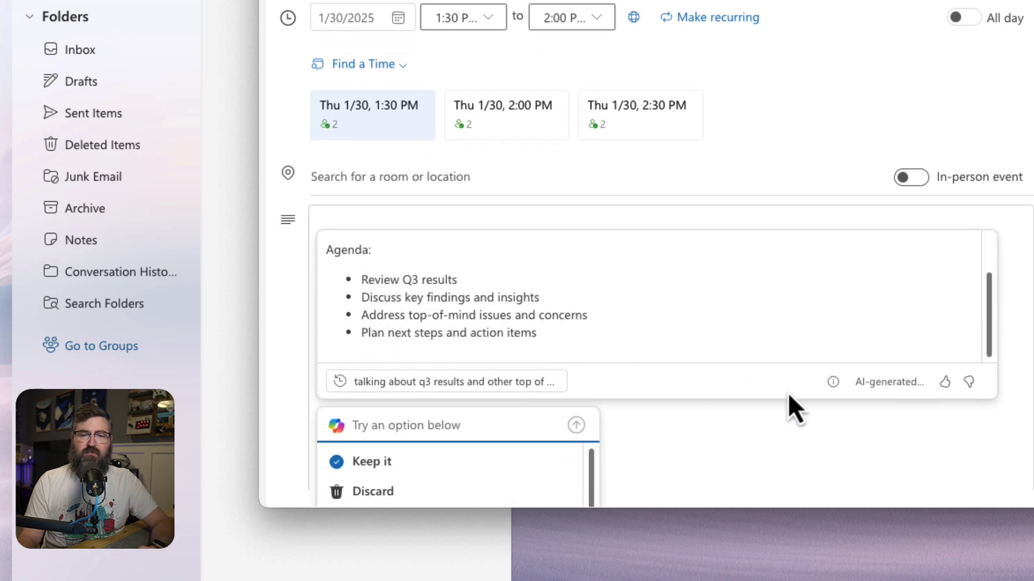
pyautogui.scroll(-3, 612, 315)
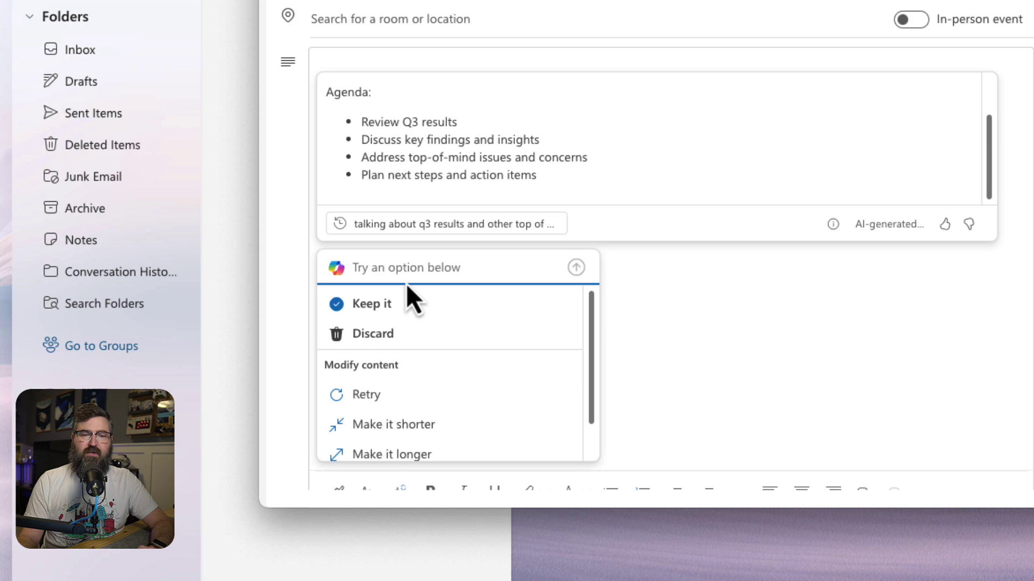
pyautogui.click(366, 305)
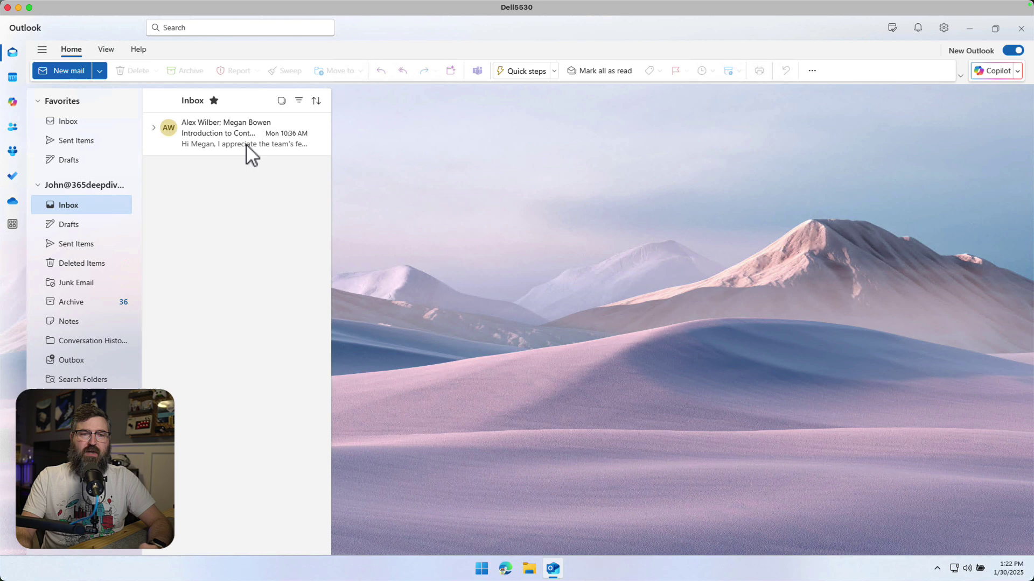
# Step: Open the Introduction to Contoso eBike Project email and scroll through its thread
pyautogui.click(215, 134)
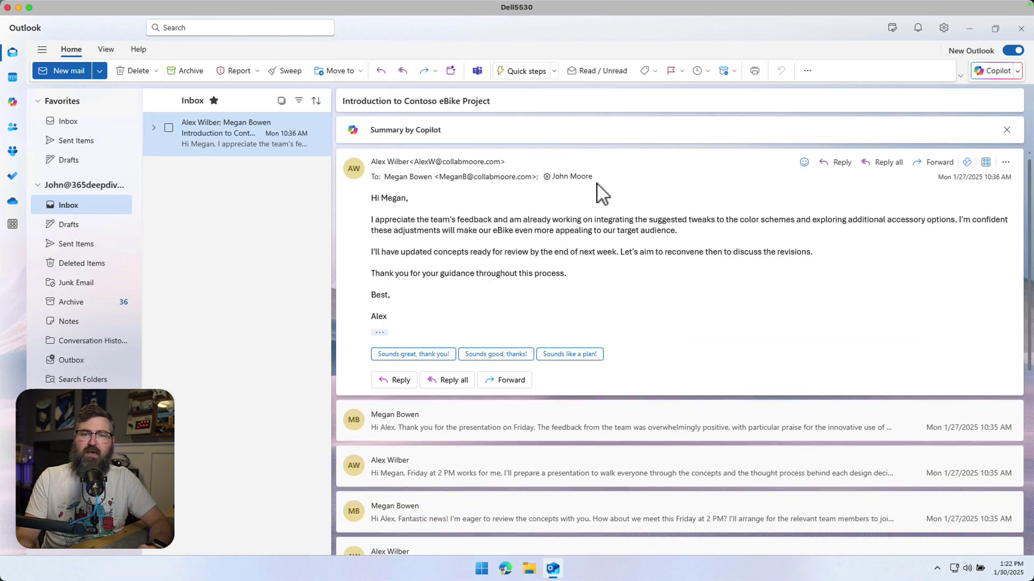
pyautogui.scroll(-3, 607, 387)
pyautogui.scroll(3, 606, 388)
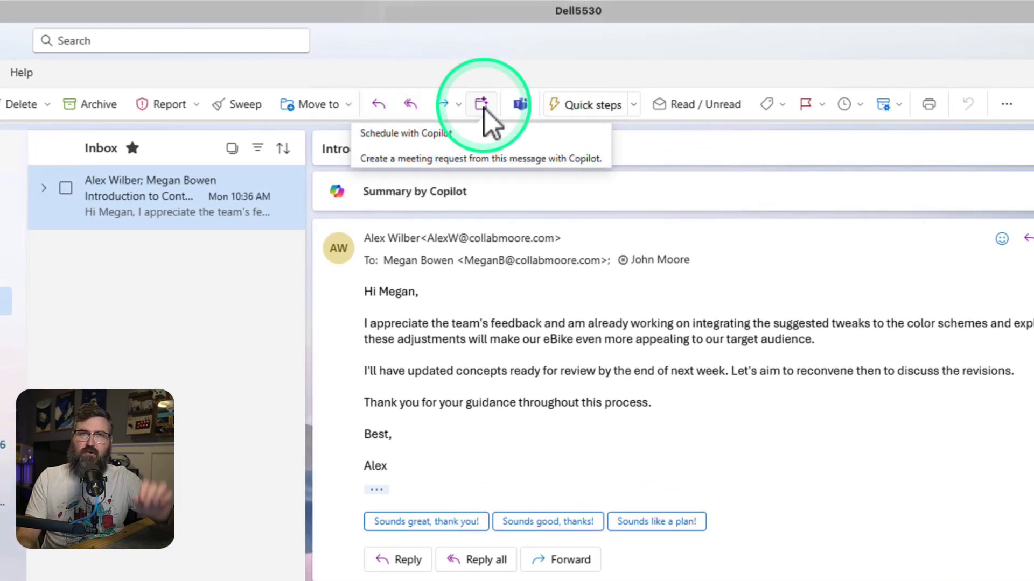
# Step: Schedule a Copilot meeting from the eBike thread and move it to 3:30–4:00 PM
pyautogui.click(483, 108)
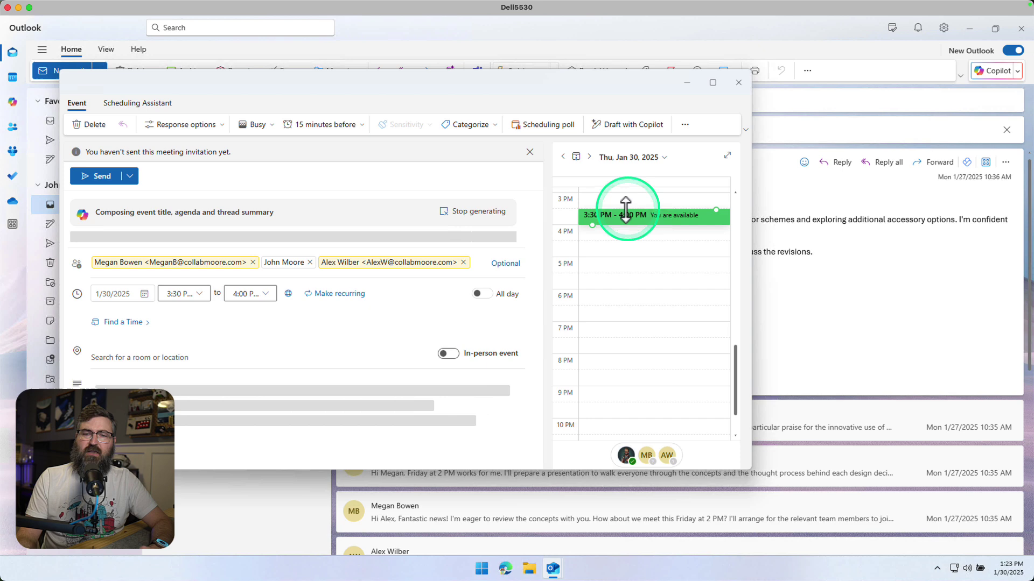
pyautogui.moveTo(622, 204); pyautogui.dragTo(604, 215)
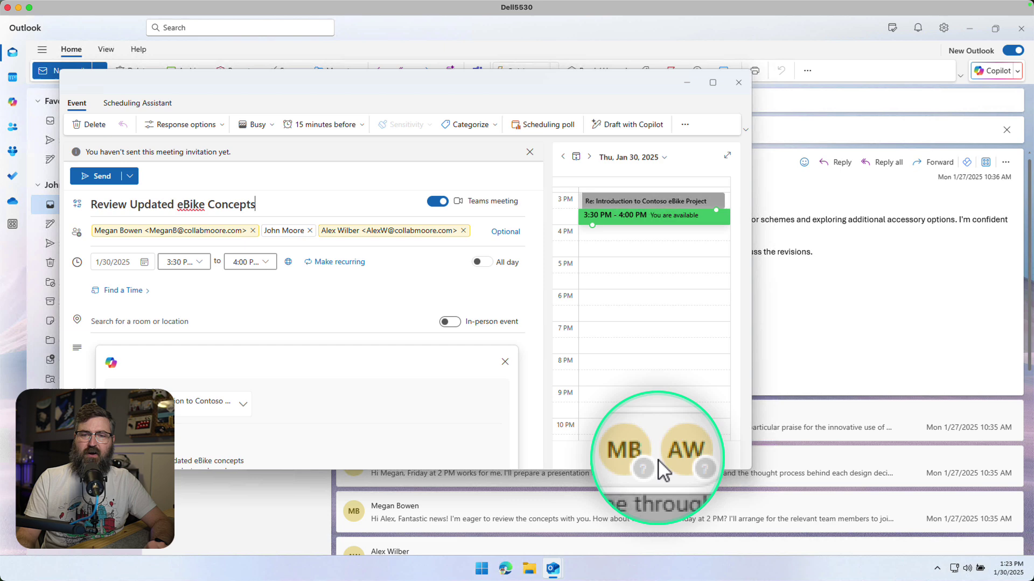
# Step: Maximize the 3:30–4:00 PM eBike meeting window and check the third attendee's contact card
pyautogui.click(607, 212)
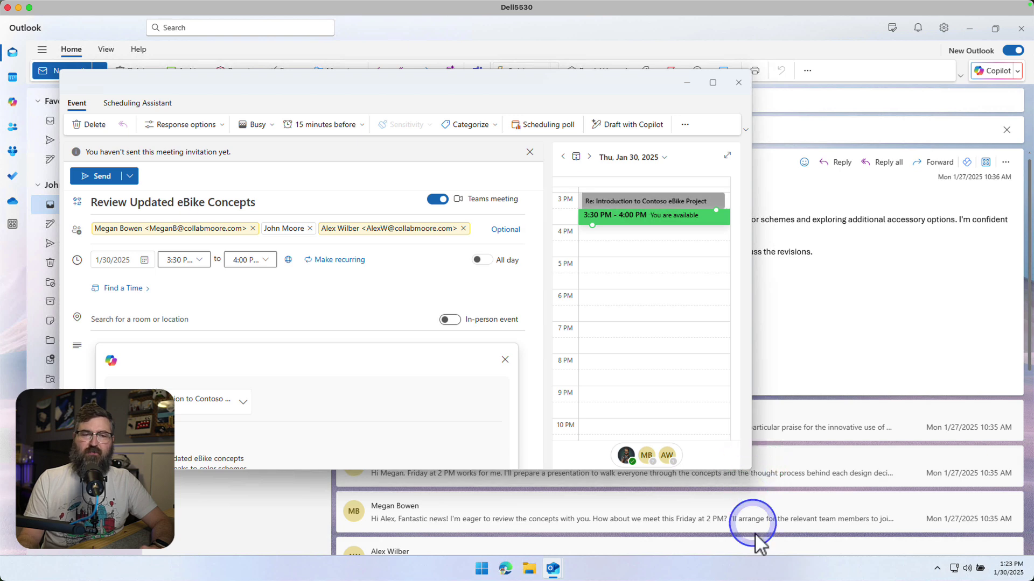
pyautogui.doubleClick(508, 86)
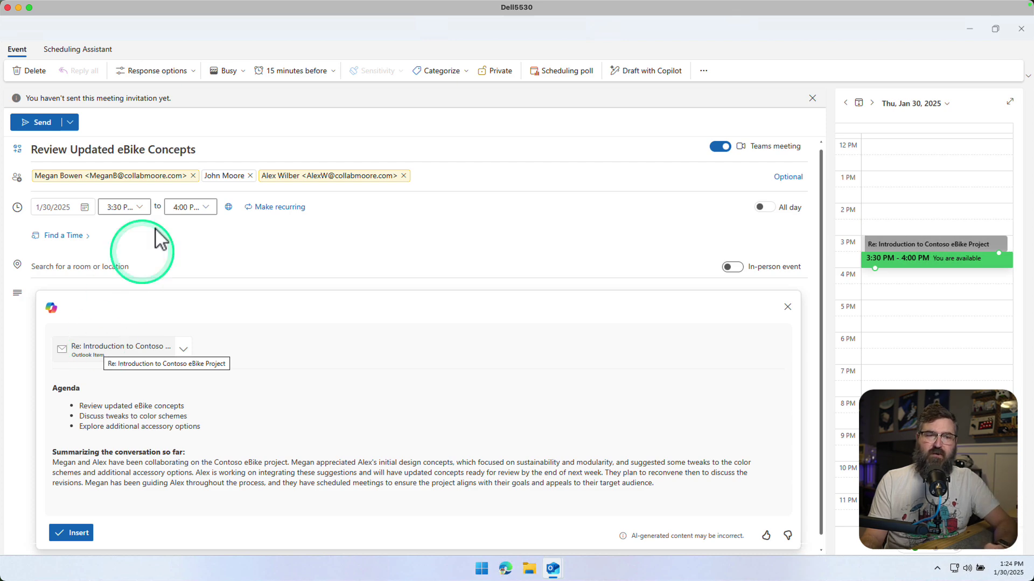
pyautogui.click(328, 178)
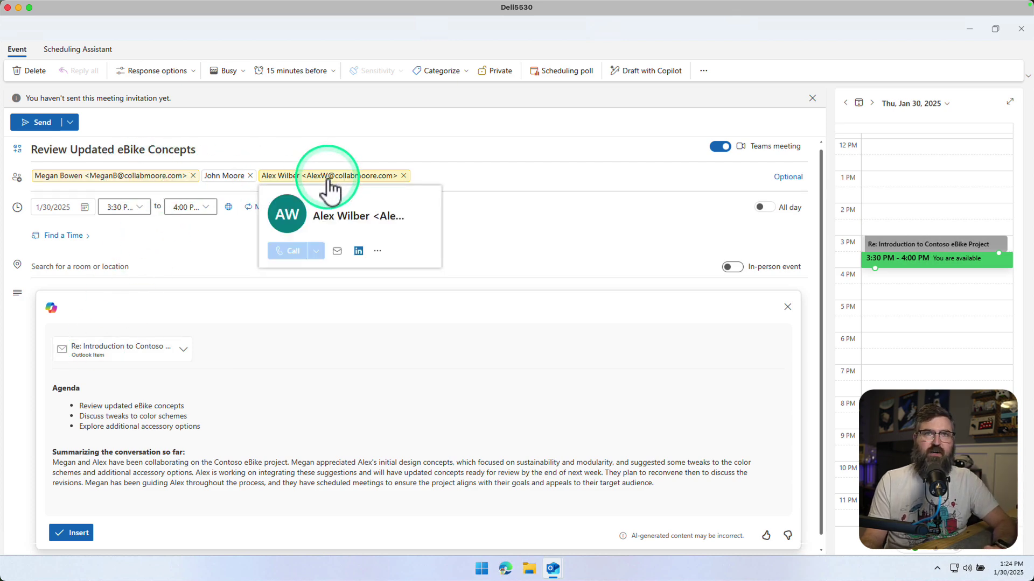
pyautogui.click(75, 396)
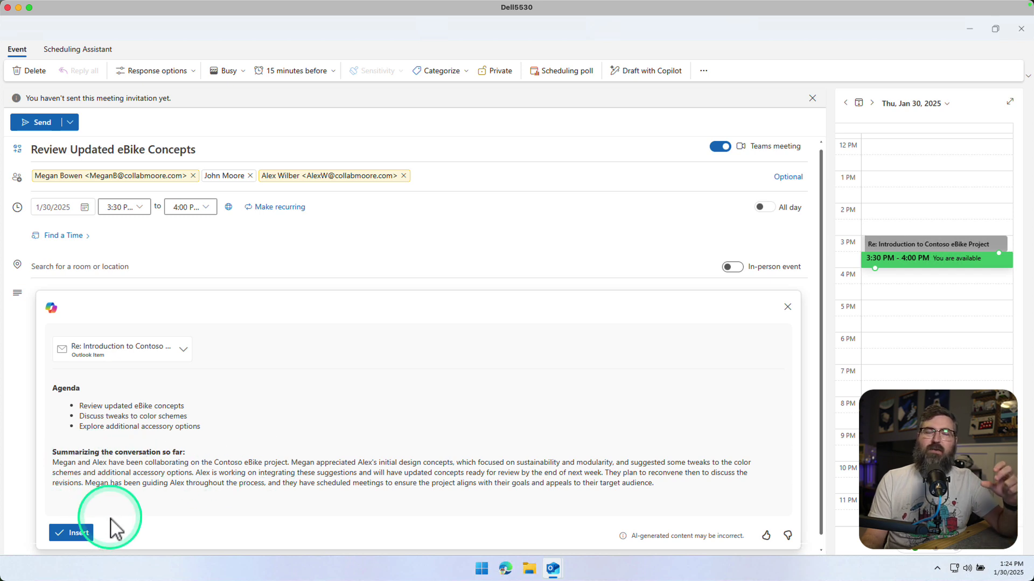
# Step: Insert Copilot's three-item agenda and conversation summary into the eBike invite body
pyautogui.click(71, 536)
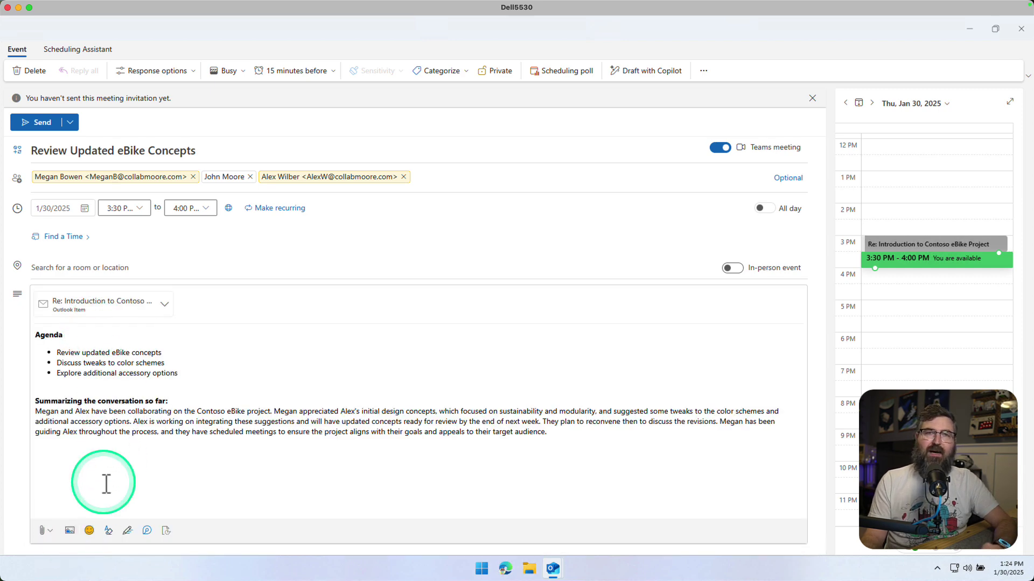